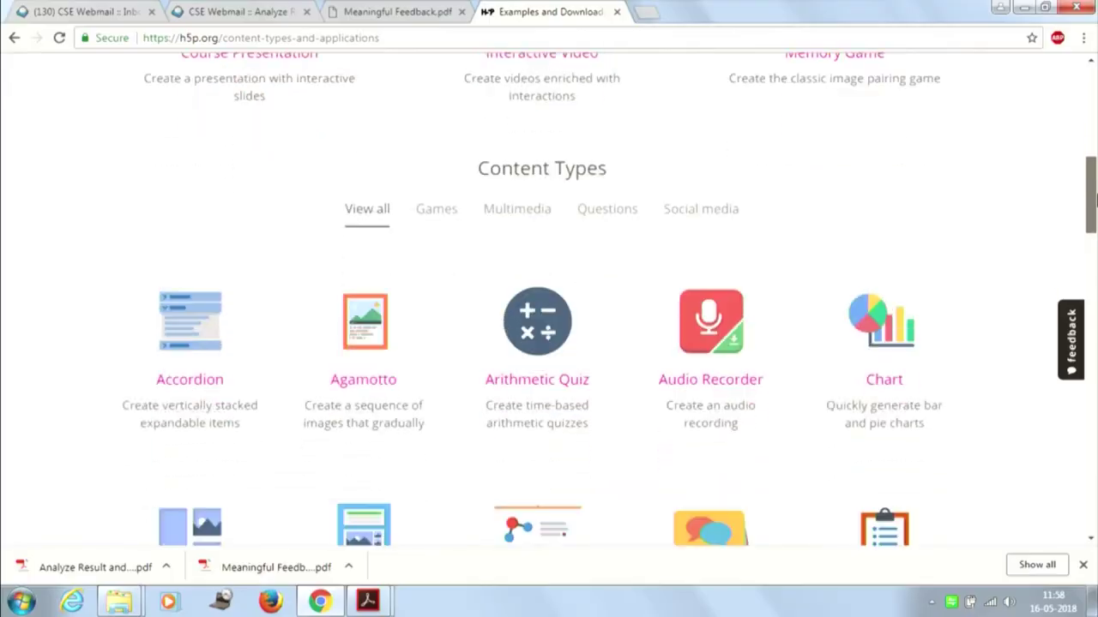
# - Open Course Presentation and Dialog Cards in background tabs from the content types list
pyautogui.scroll(-1, 1093, 198)
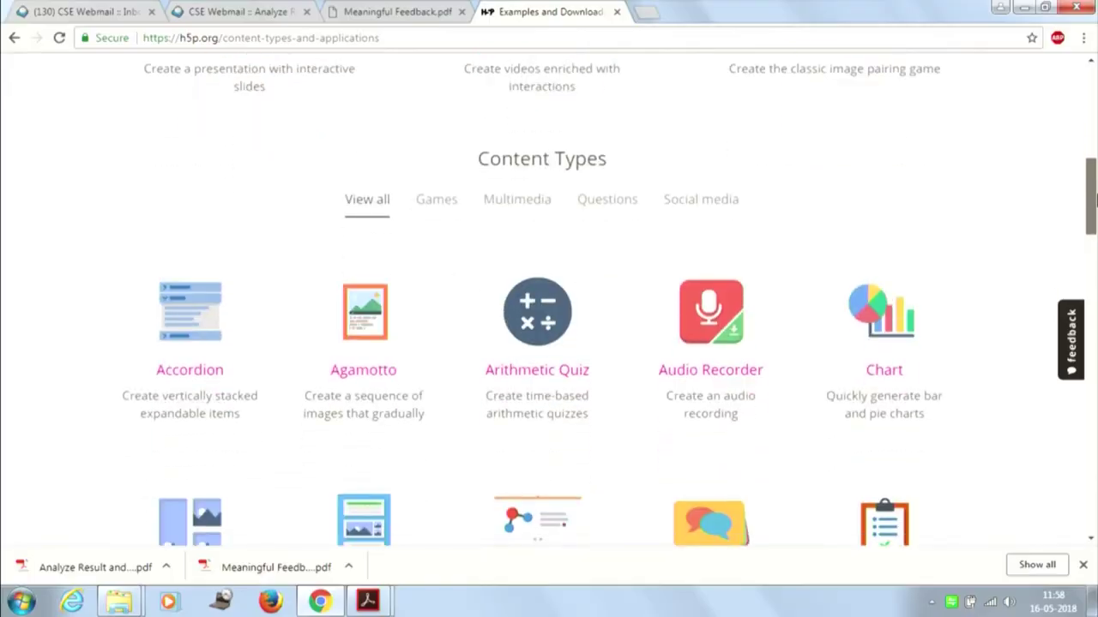
pyautogui.moveTo(1094, 198)
pyautogui.mouseDown()
pyautogui.moveTo(1092, 121)
pyautogui.moveTo(1093, 190)
pyautogui.mouseUp()
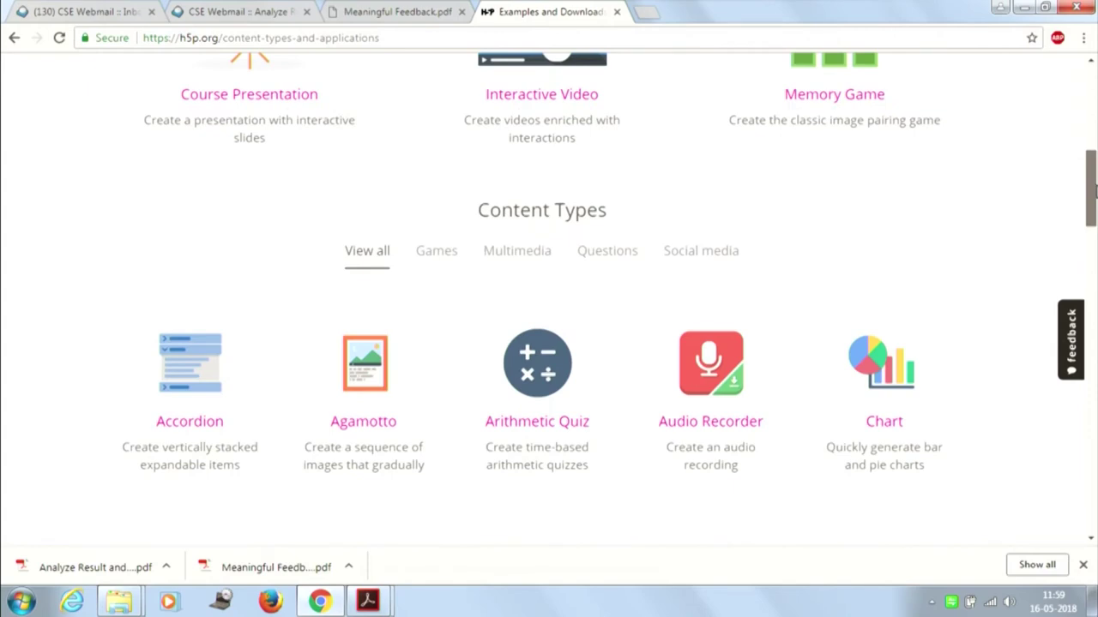
pyautogui.moveTo(1093, 191); pyautogui.dragTo(1093, 258)
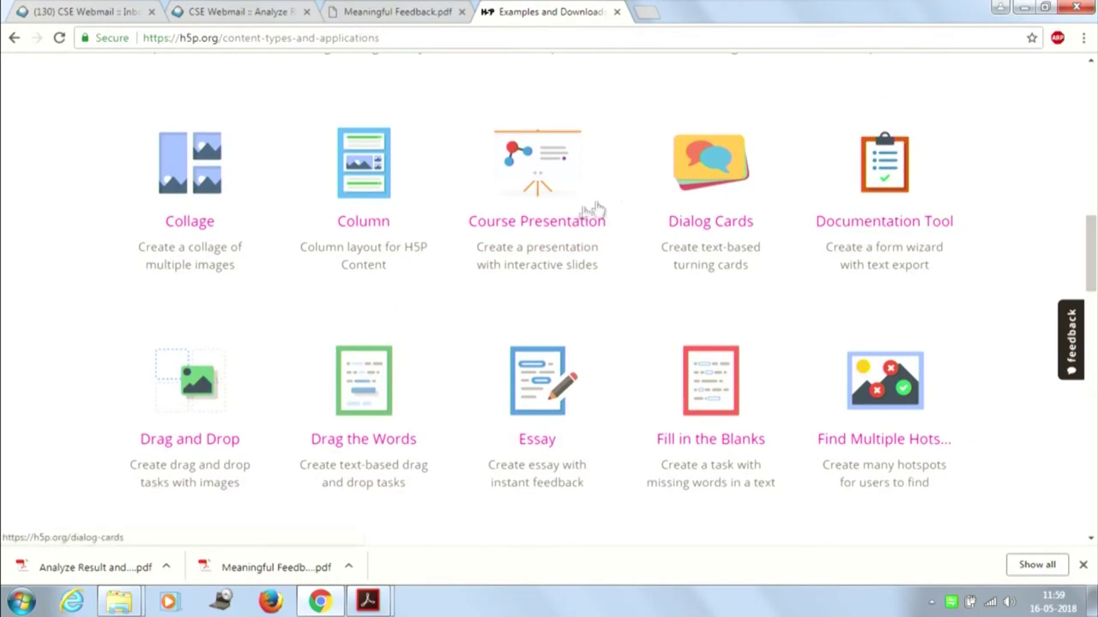
pyautogui.middleClick(551, 225)
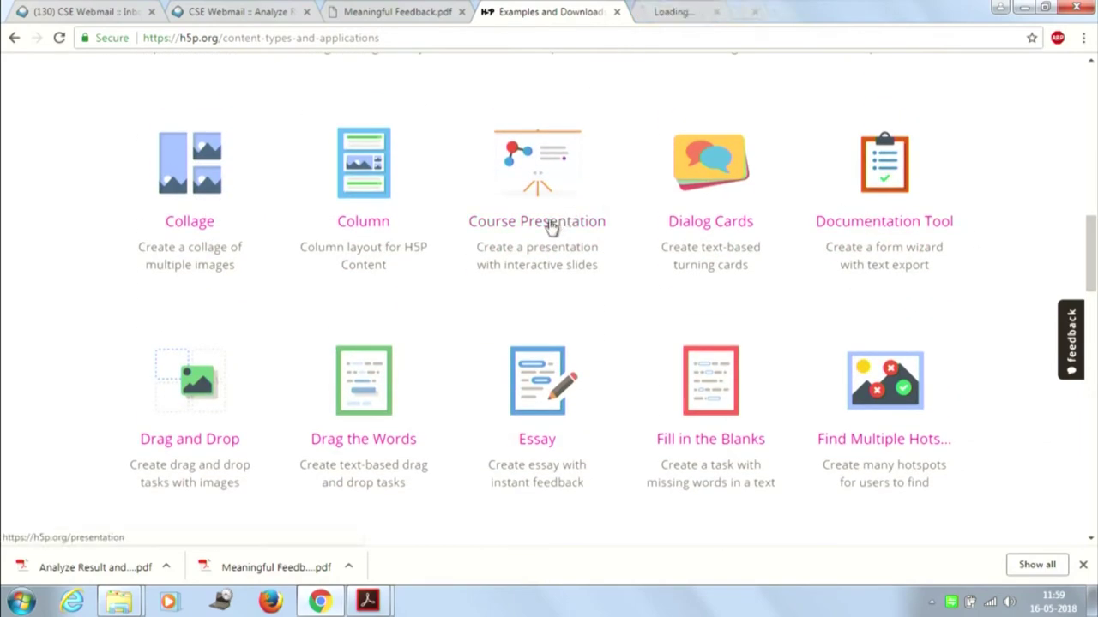
pyautogui.middleClick(703, 230)
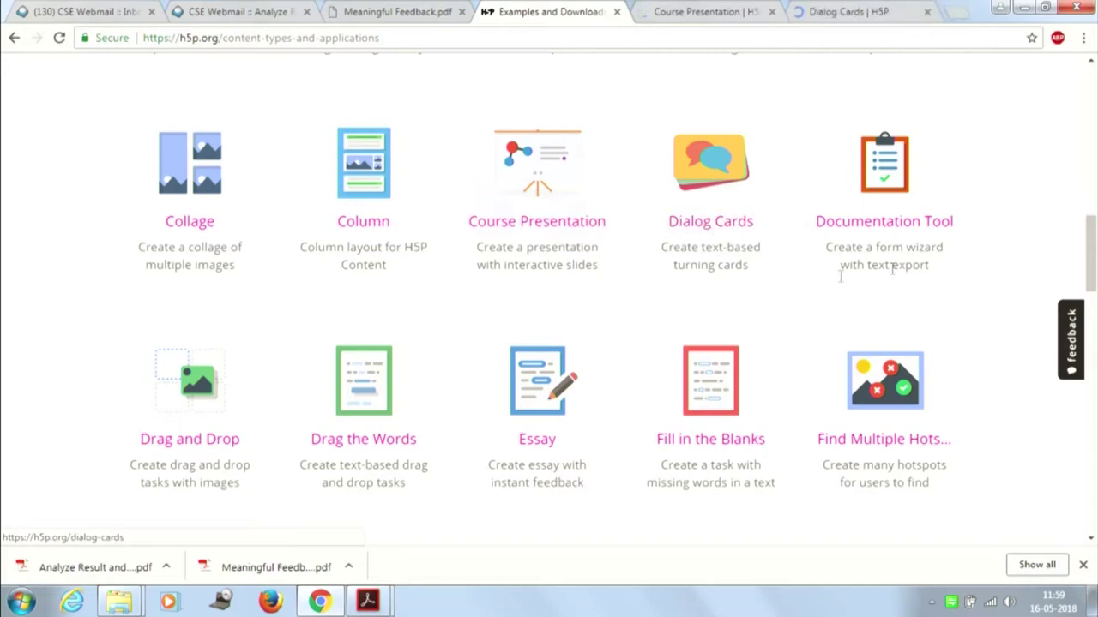
# - Open Drag the Words, then go to the Course Presentation tab and scroll to the Berries example
pyautogui.click(378, 453)
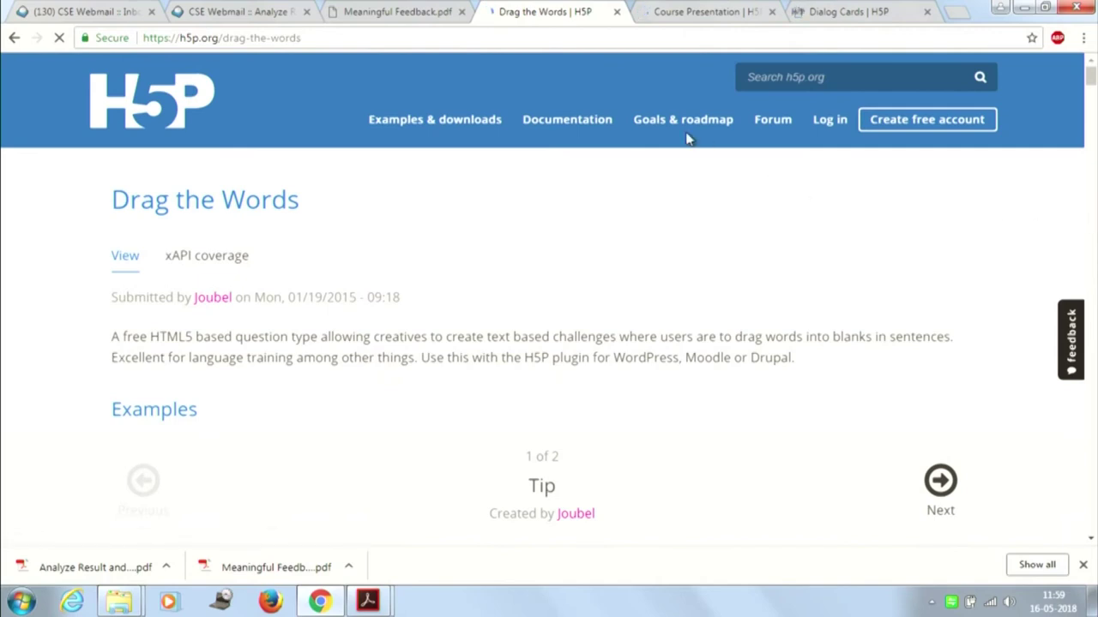
pyautogui.click(690, 11)
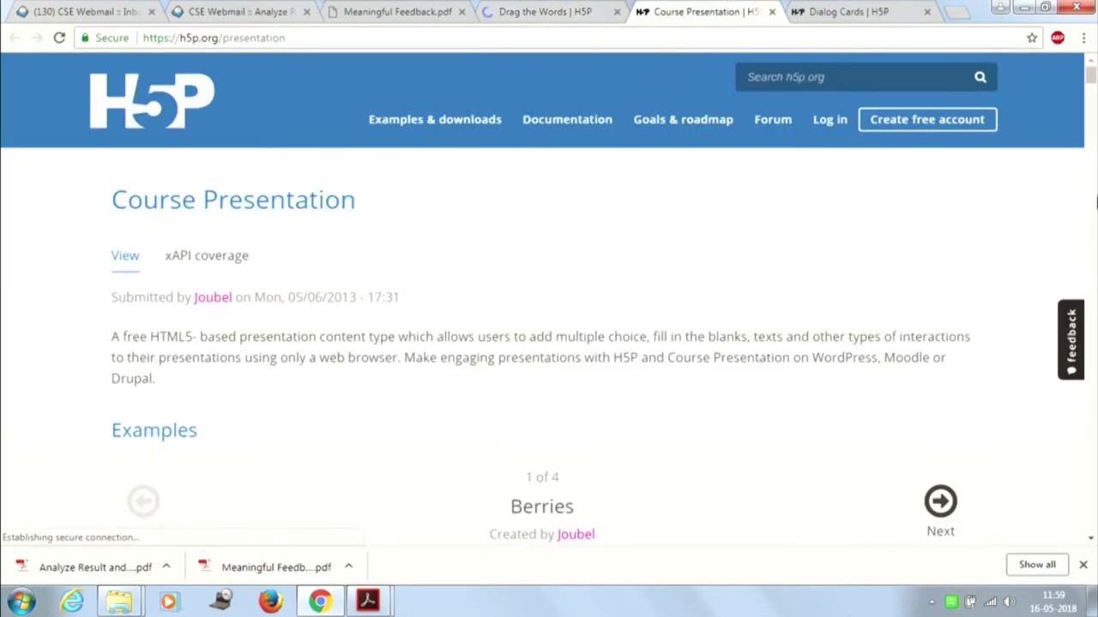
pyautogui.scroll(-4, 1015, 222)
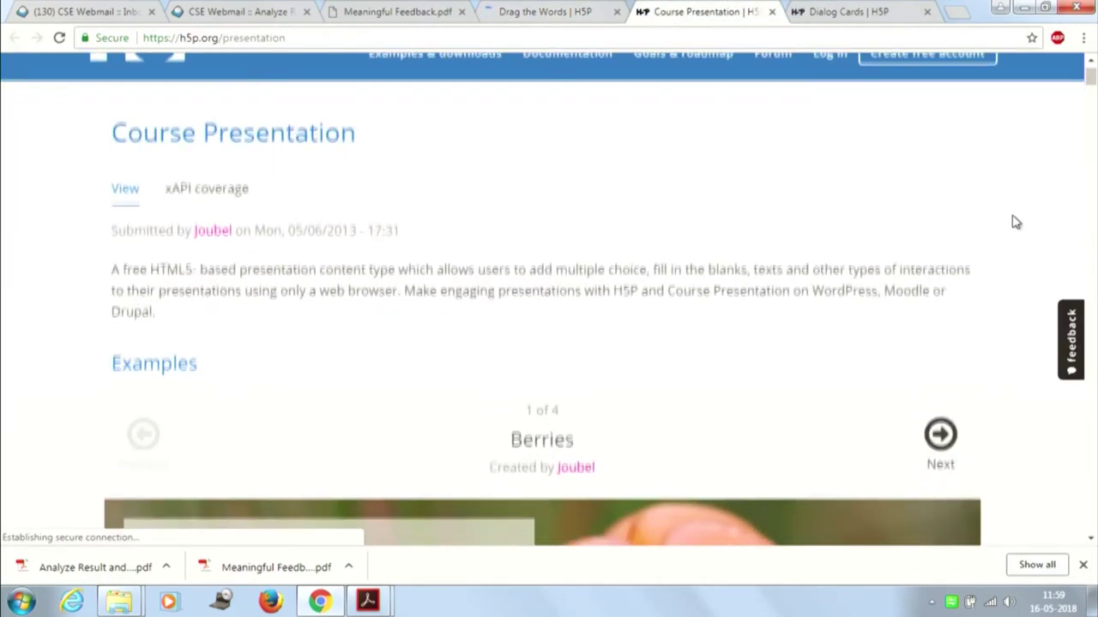
pyautogui.scroll(-3, 1015, 222)
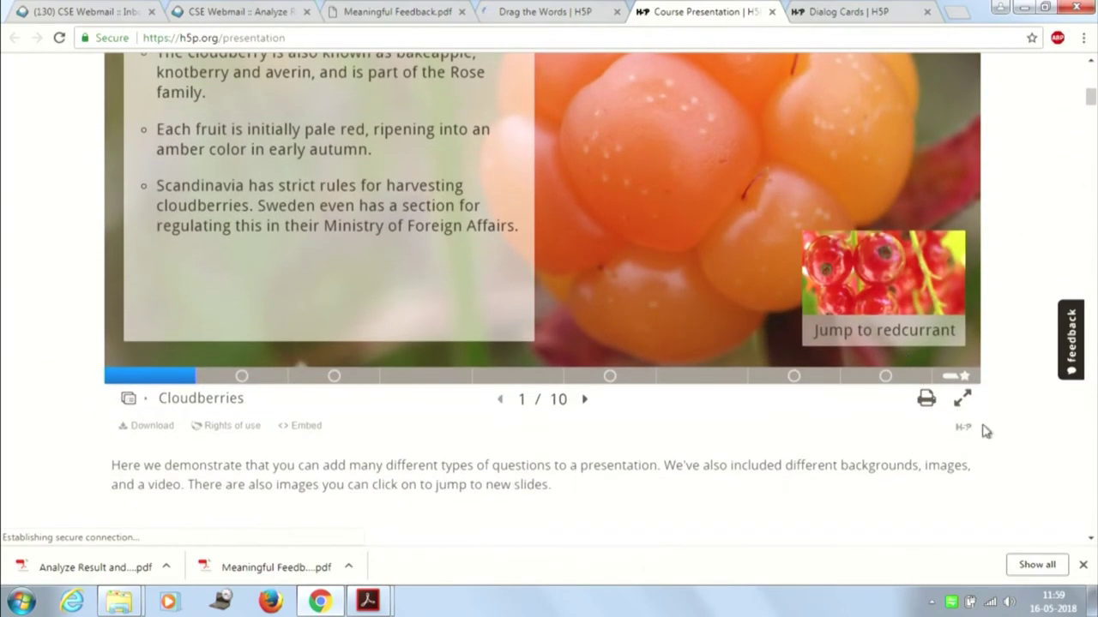
# - Show the Berries presentation full screen and advance to slide 2, the cloudberry colour quiz
pyautogui.click(961, 398)
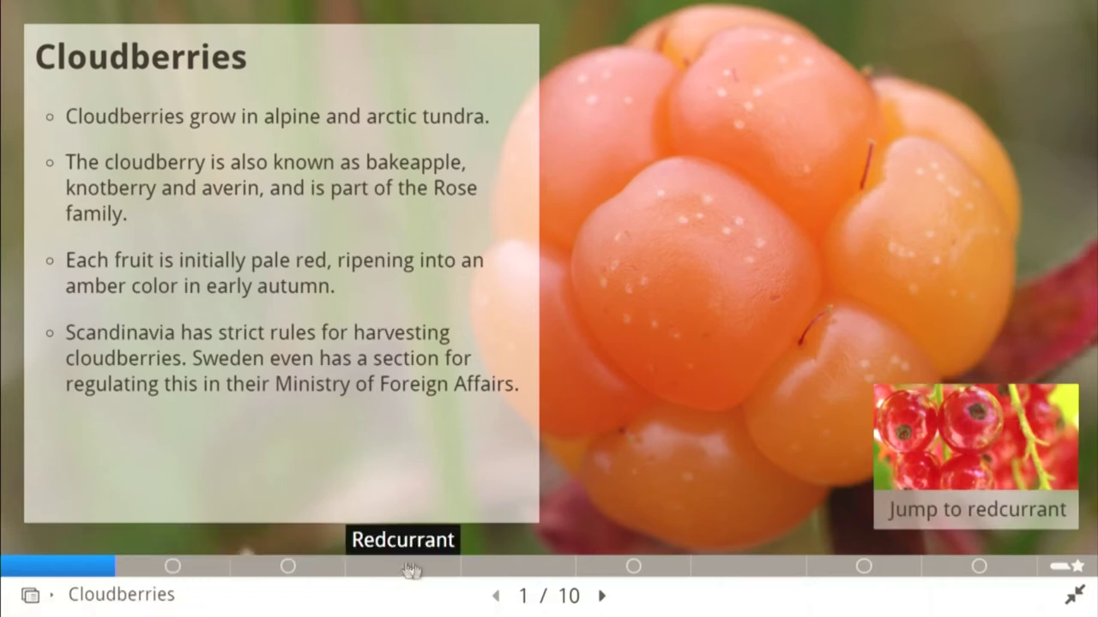
pyautogui.click(599, 597)
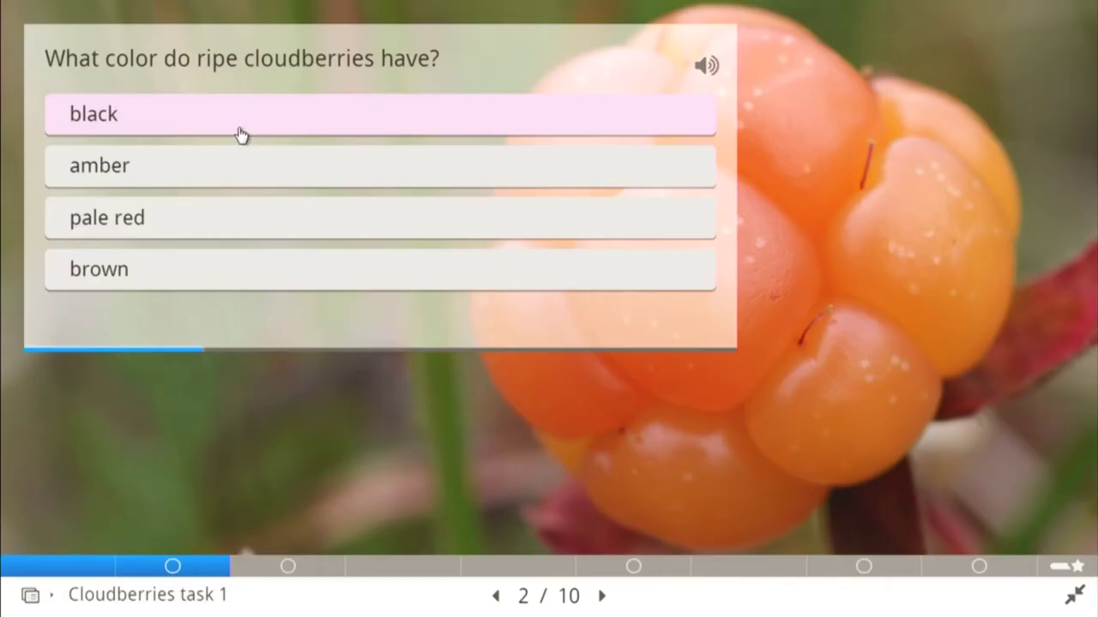
# - Answer black, France and Magnolia for 0 of 3, then reveal the correct answers
pyautogui.click(240, 134)
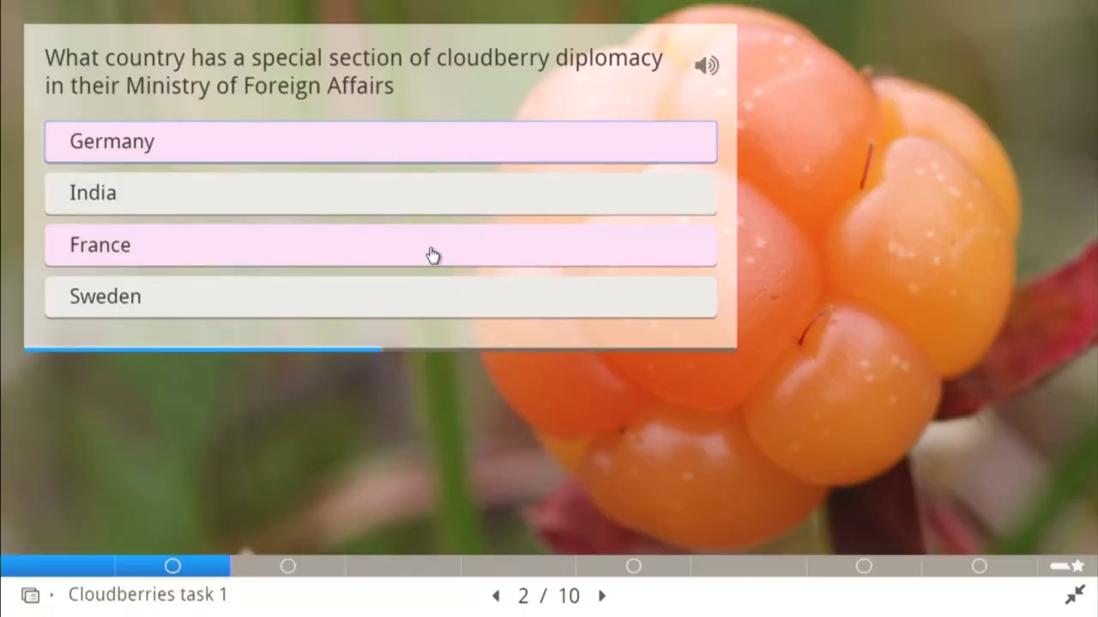
pyautogui.click(433, 254)
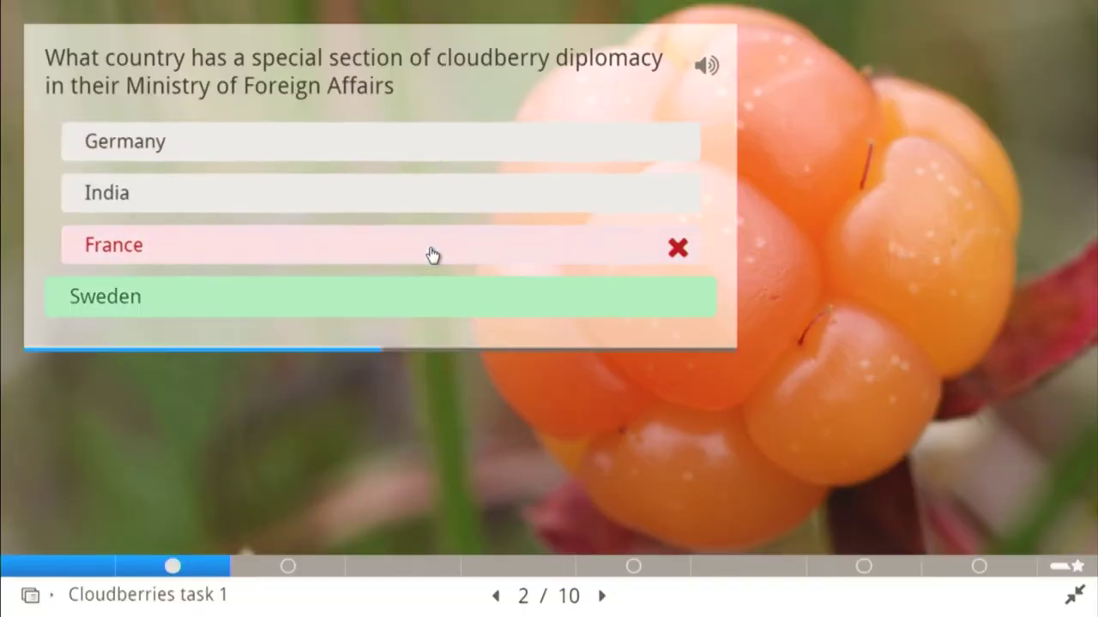
pyautogui.click(314, 208)
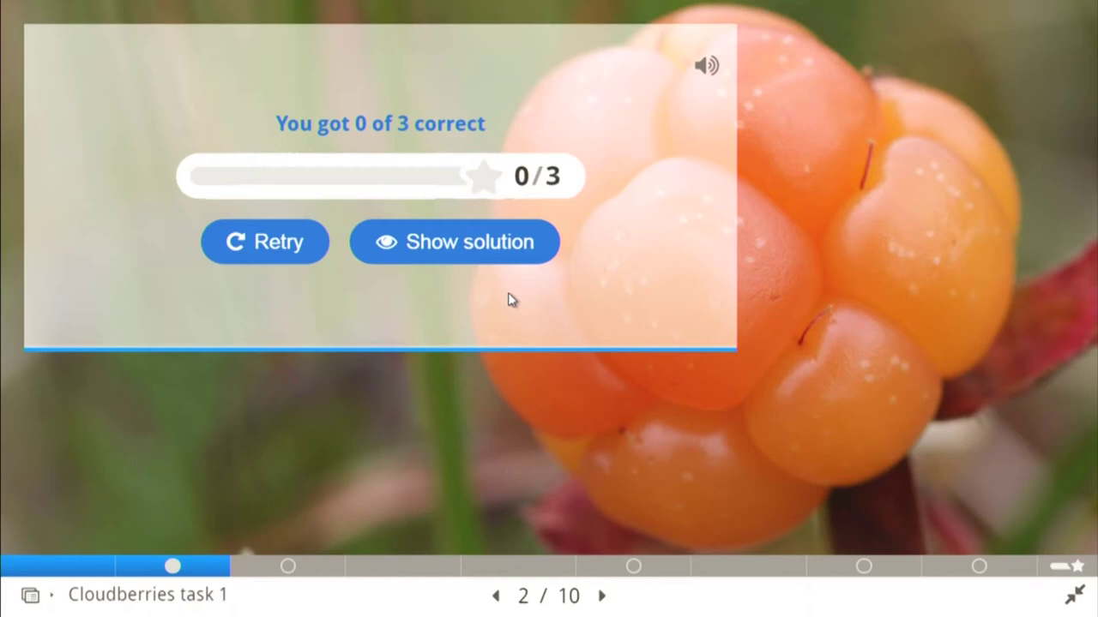
pyautogui.click(446, 245)
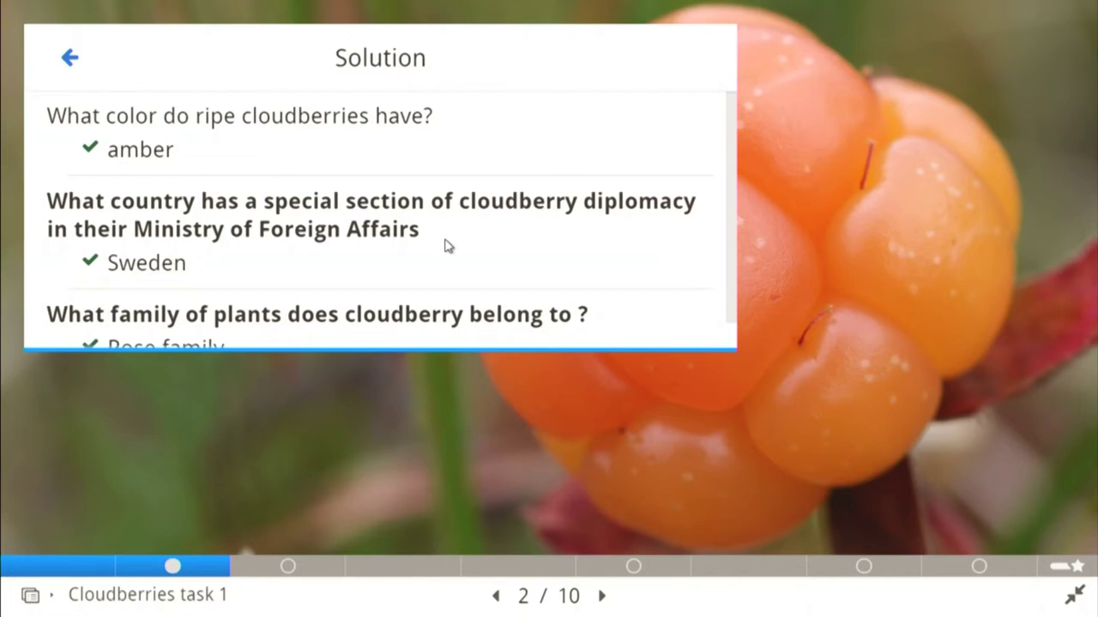
# - On the fill-in-the-blanks slide, enter 'ab' and 'mac' in the two blanks
pyautogui.click(605, 596)
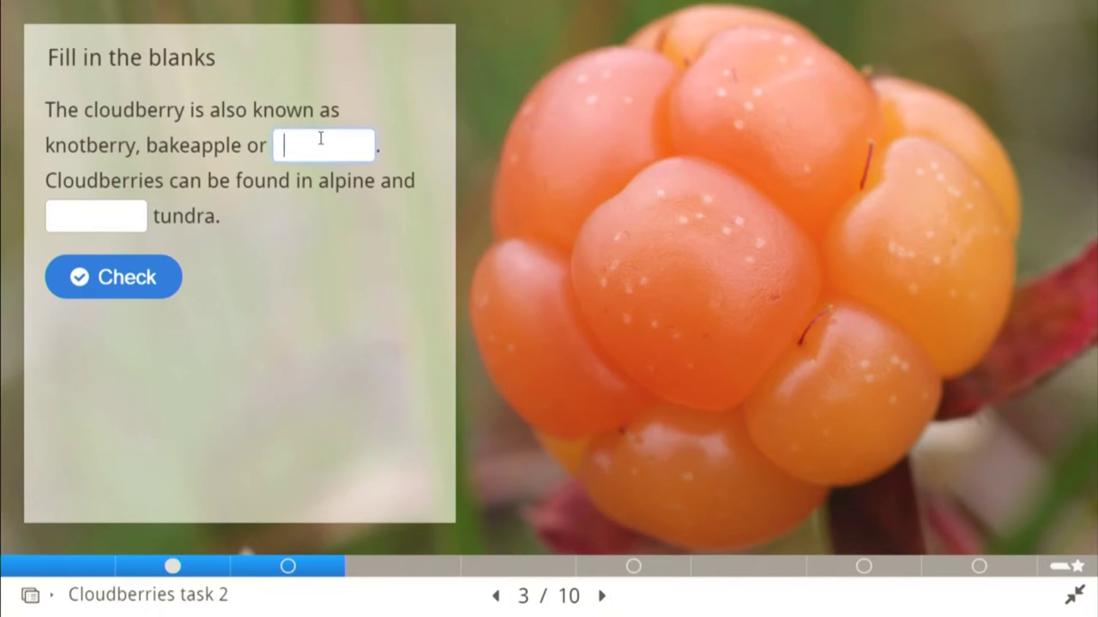
pyautogui.write('abc')
pyautogui.press('Tab')
pyautogui.write('mac')
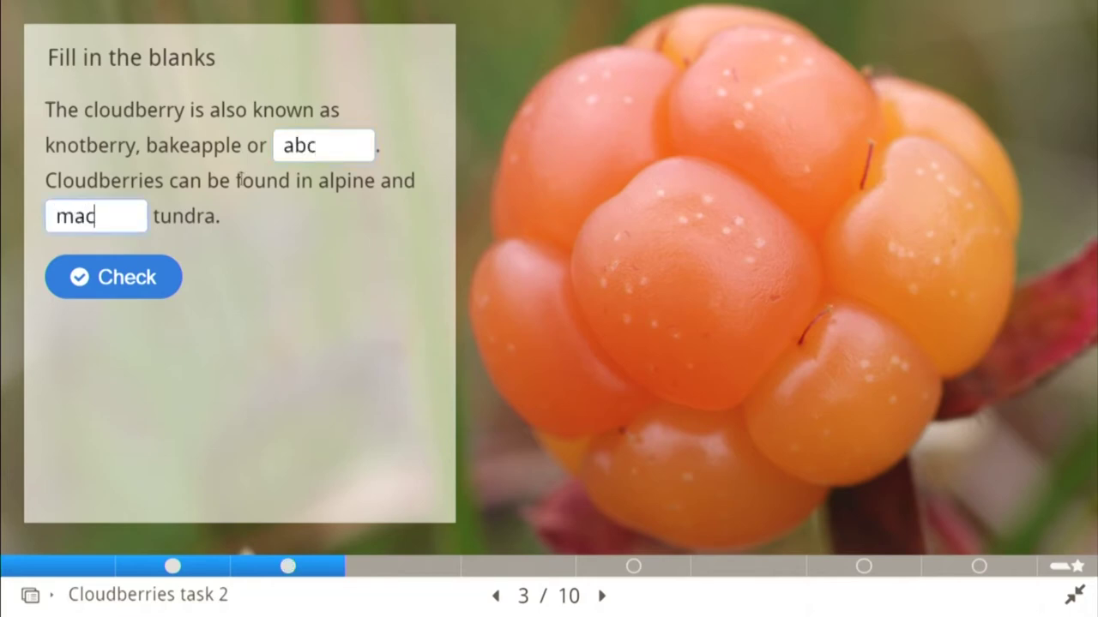
# - Check the blanks (0 of 2), retry the task, and advance to the currant video slide
pyautogui.click(127, 279)
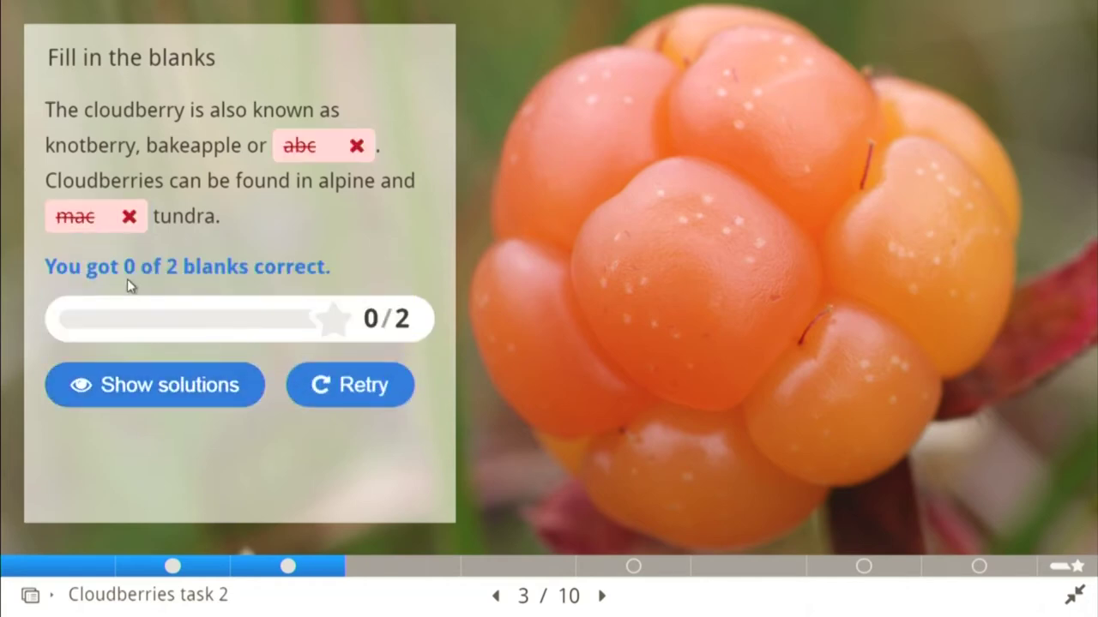
pyautogui.click(336, 393)
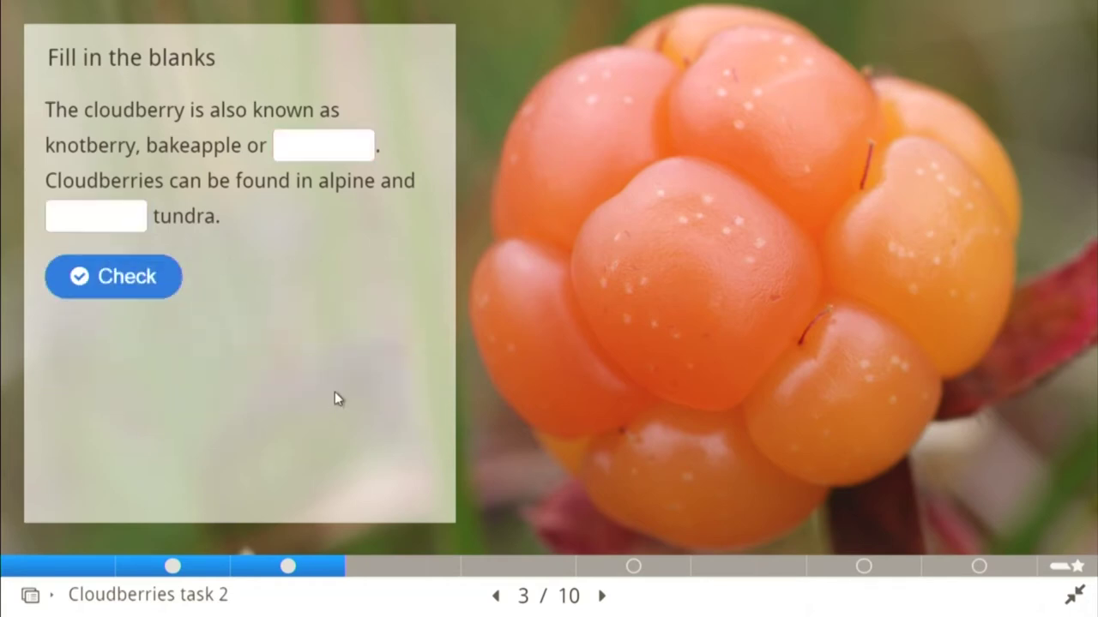
pyautogui.click(601, 596)
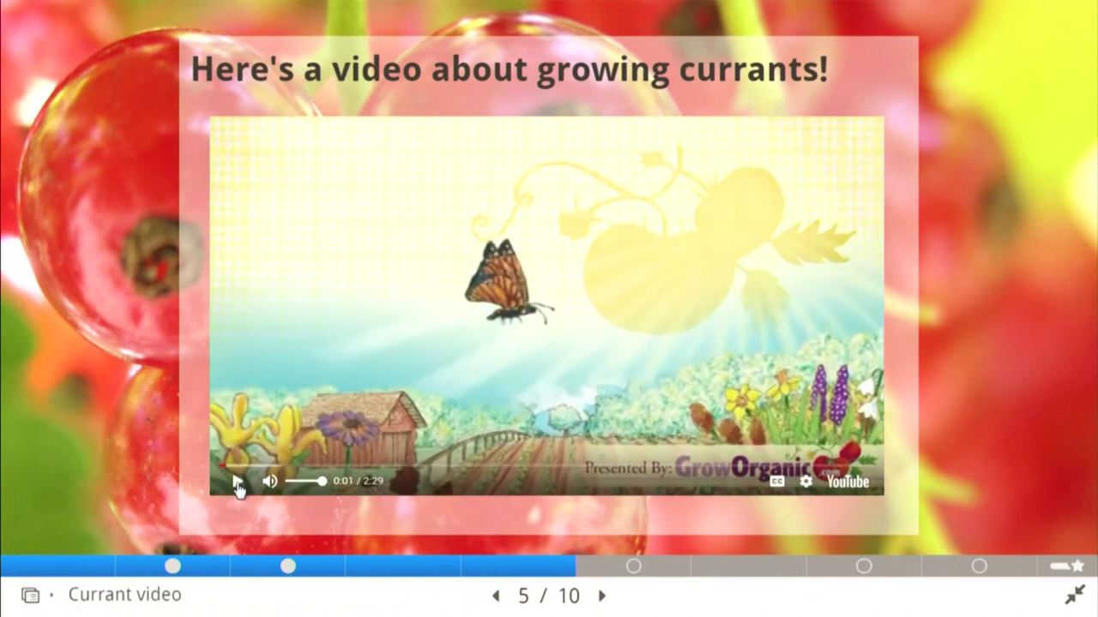
# - On the correct-statement quiz, pick the huckleberries, gooseberries and knotberries statements
pyautogui.click(602, 596)
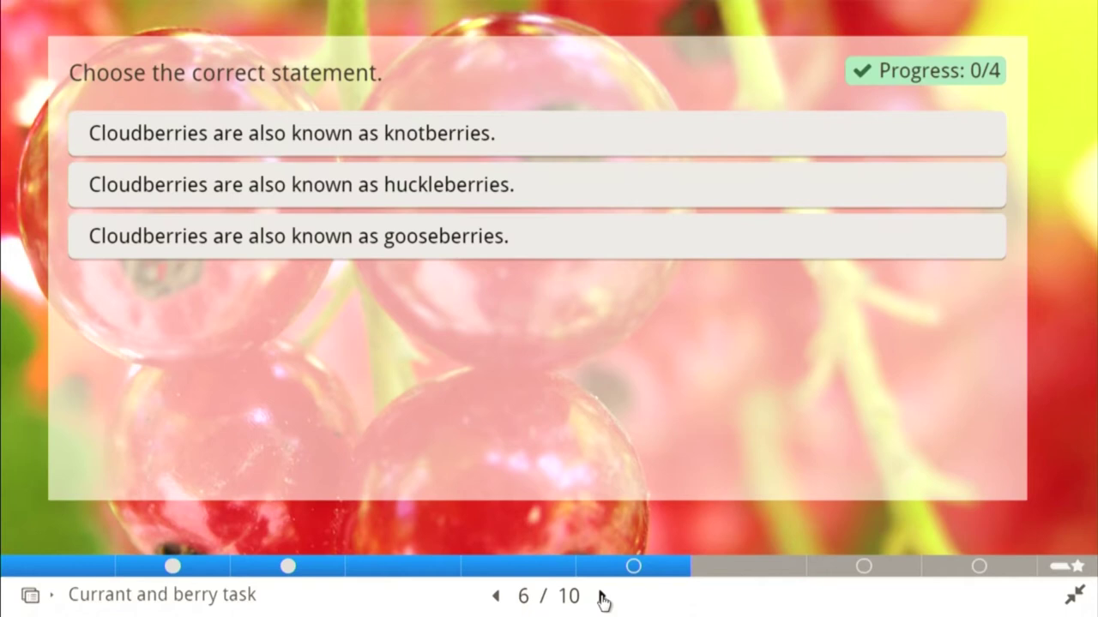
pyautogui.click(487, 191)
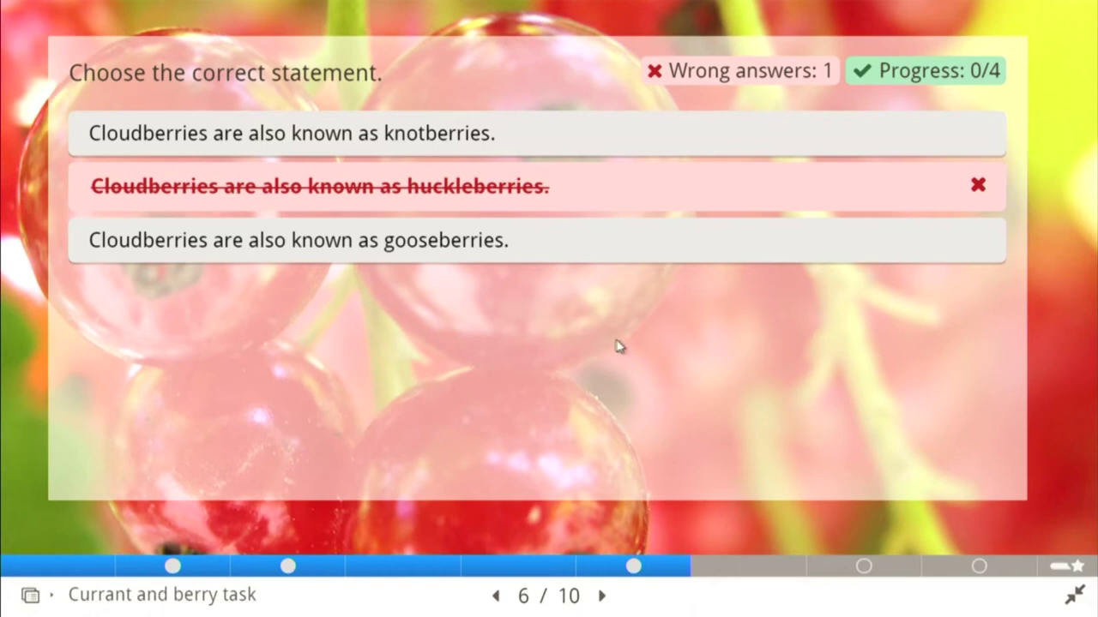
pyautogui.click(433, 250)
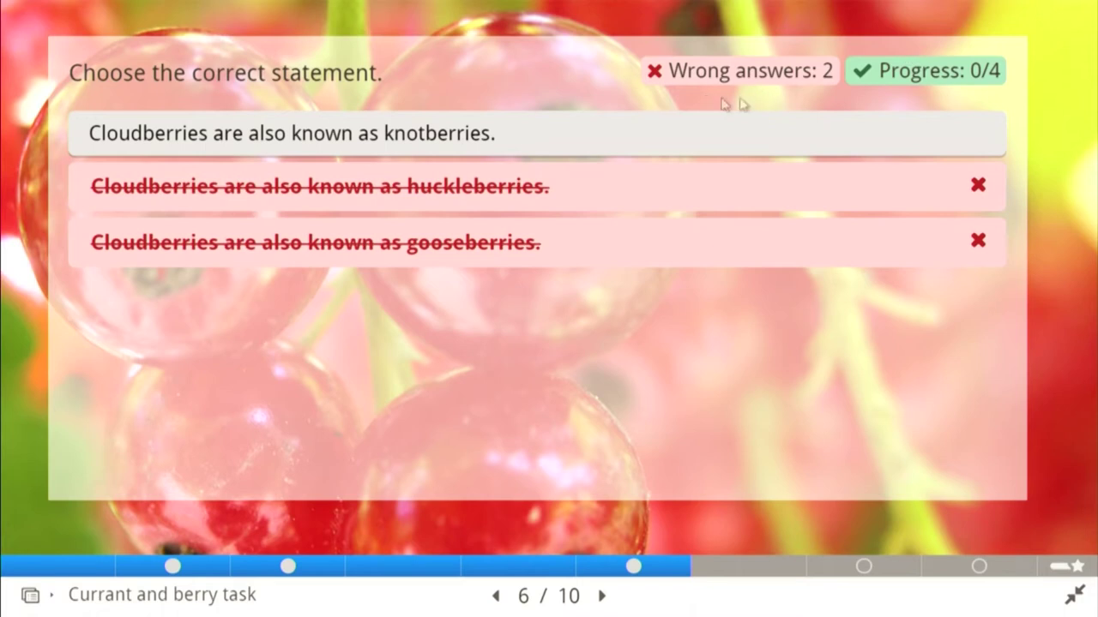
pyautogui.click(502, 137)
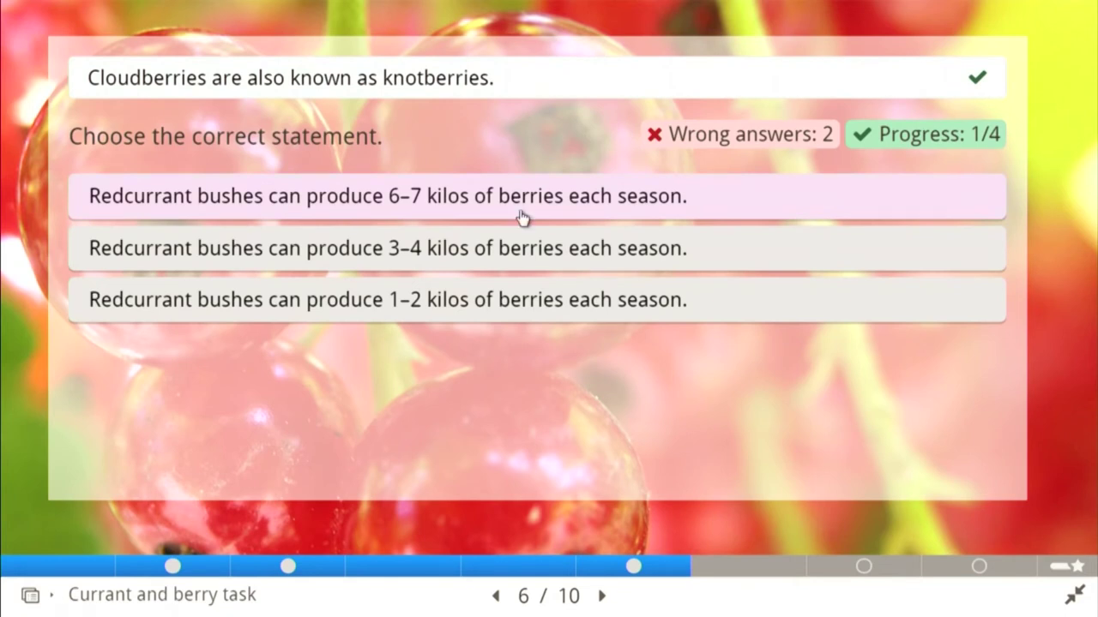
# - Advance past the three blueberry slides to the Summary slide showing 0/13
pyautogui.click(602, 607)
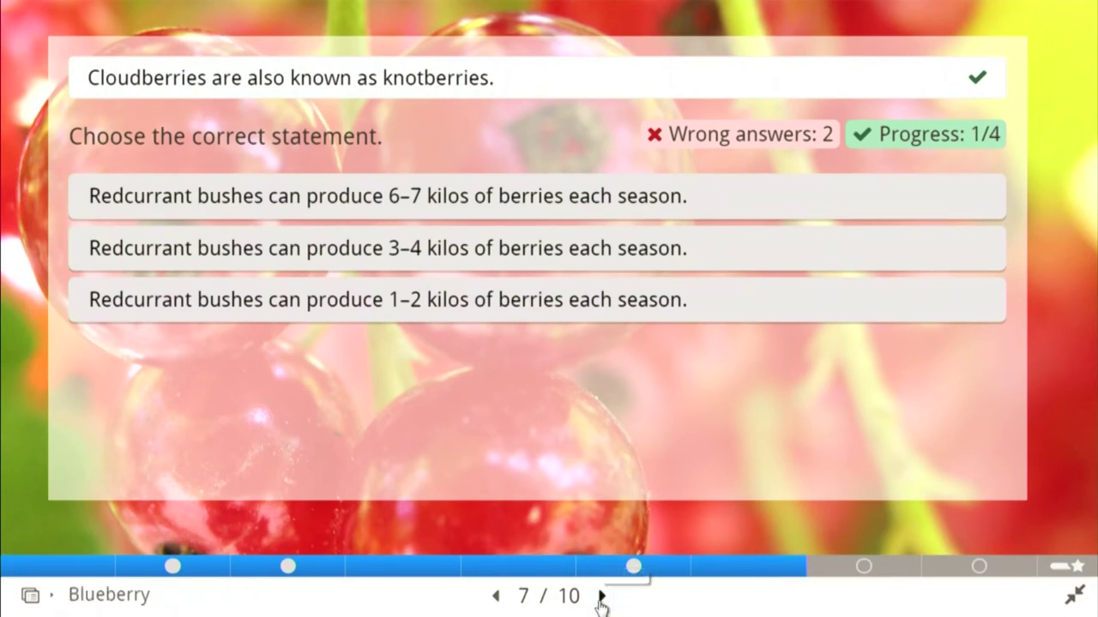
pyautogui.click(601, 607)
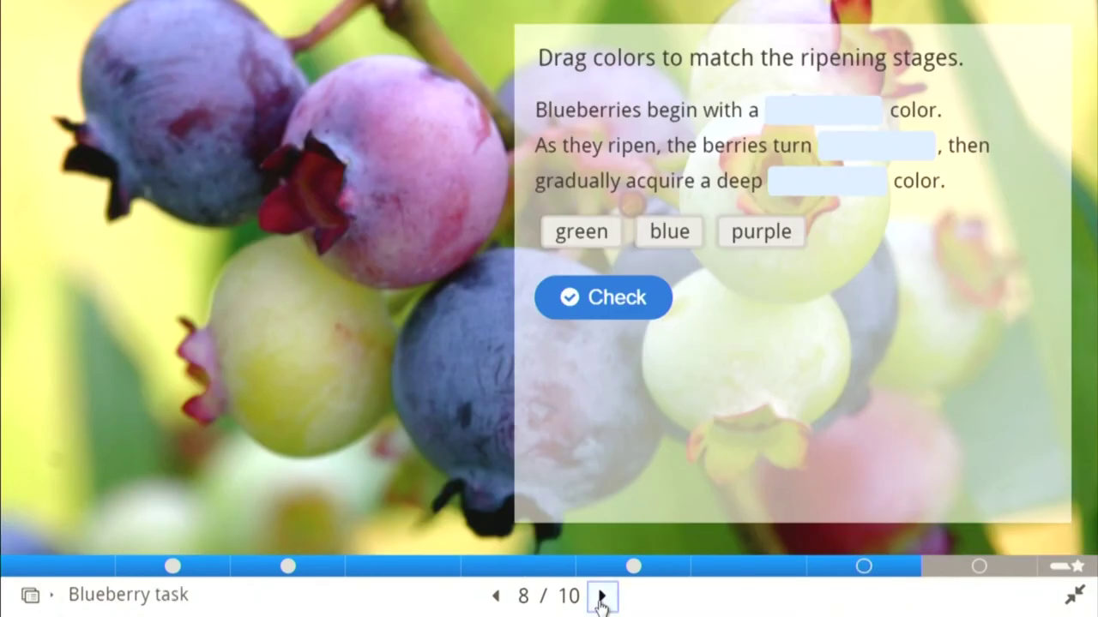
pyautogui.click(601, 598)
pyautogui.click(601, 598)
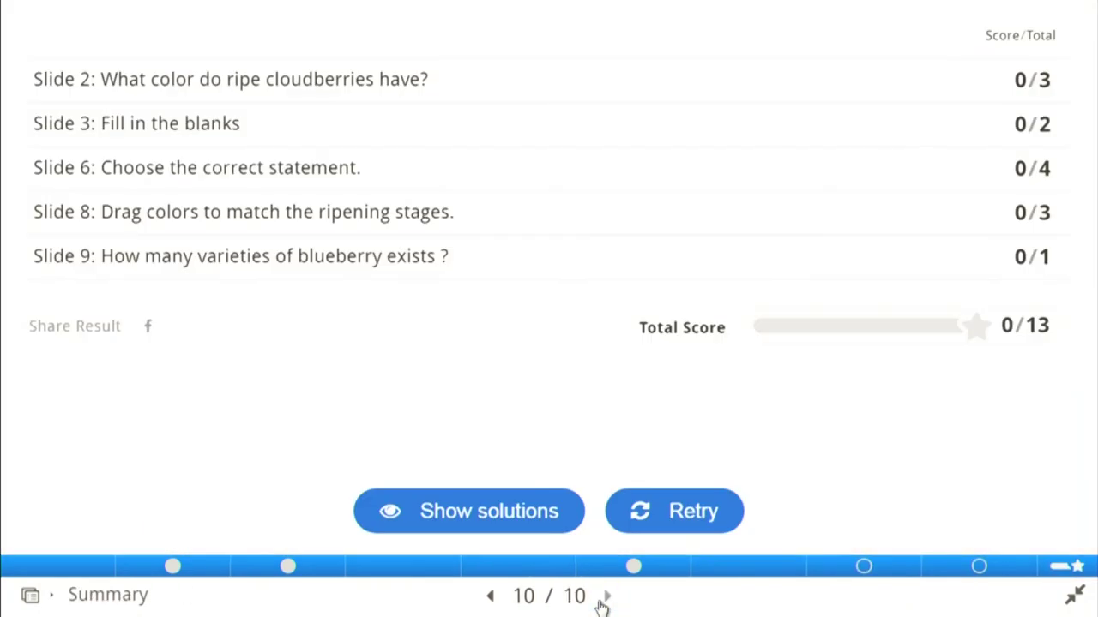